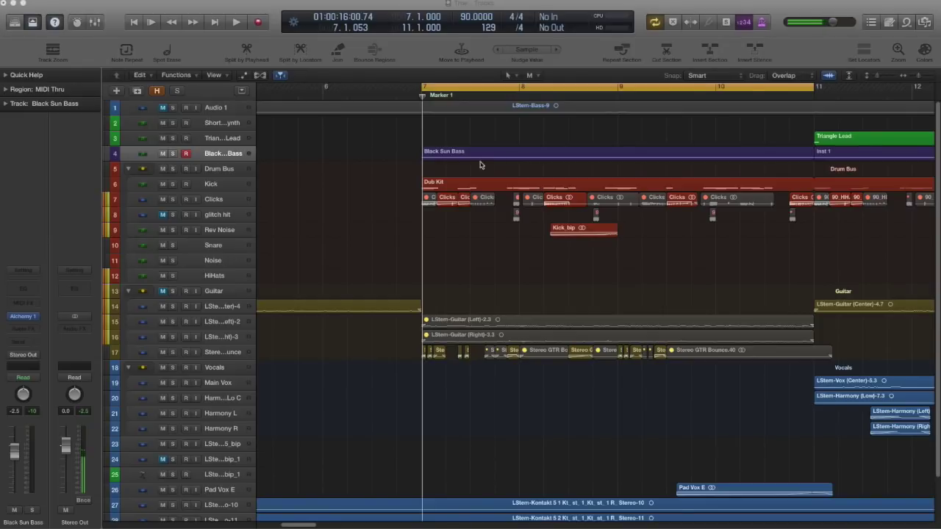
Step: Select the Black Sun Bass region and play it back to hear the bass
{"action": "left_click", "coordinate": [222, 155]}
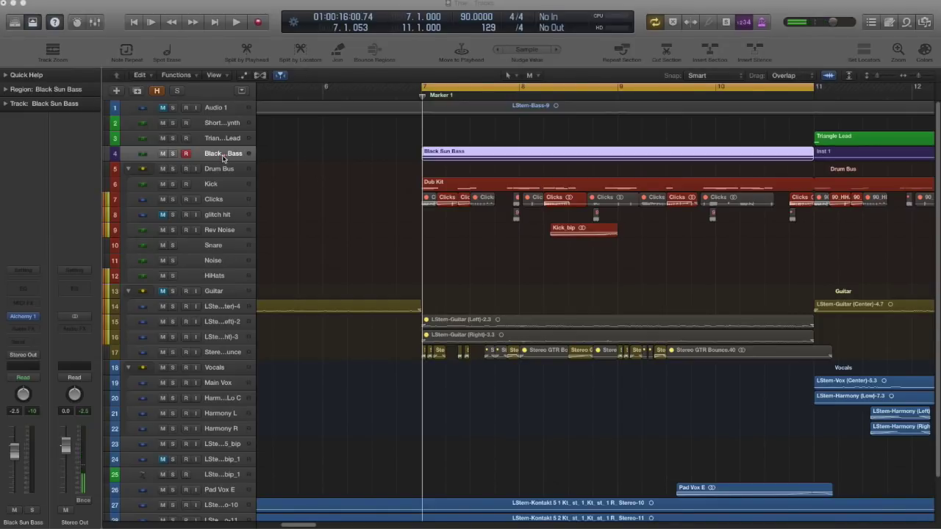
{"action": "key", "text": "space"}
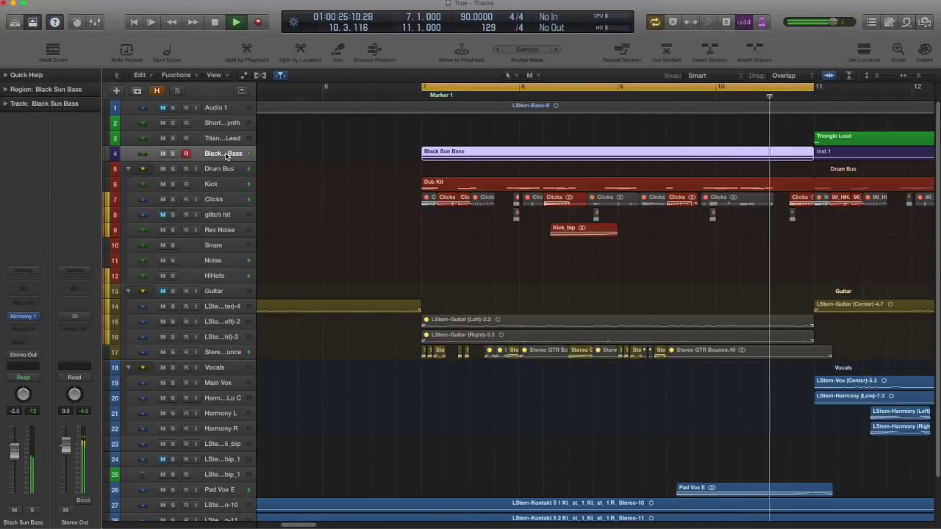
{"action": "key", "text": "space"}
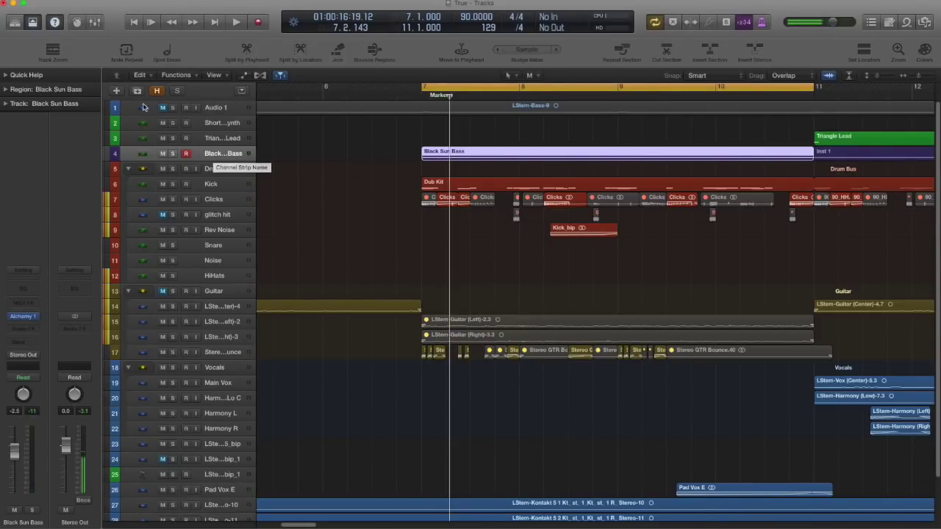
Step: Create an empty Audio 20 track below Black Sun Bass and show kick samples in the browser
{"action": "left_click", "coordinate": [116, 90]}
{"action": "left_click", "coordinate": [464, 33]}
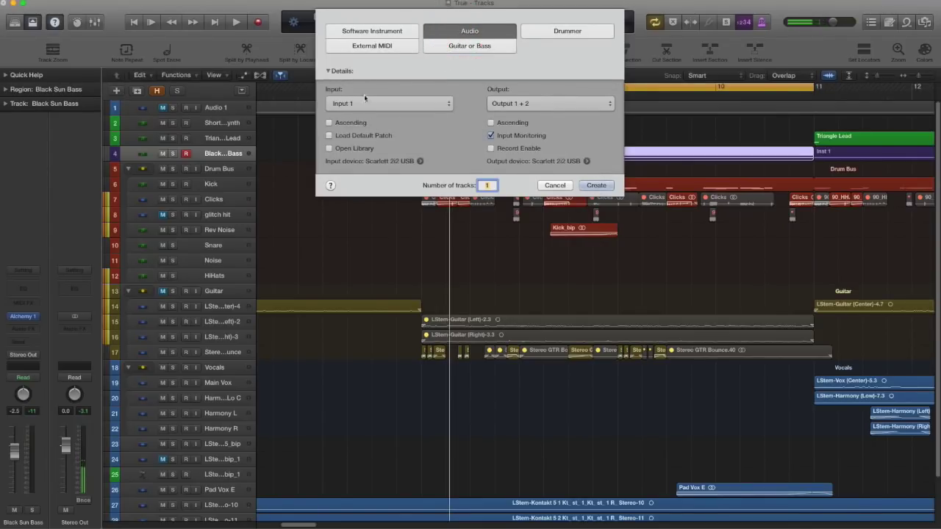
{"action": "left_click", "coordinate": [596, 185]}
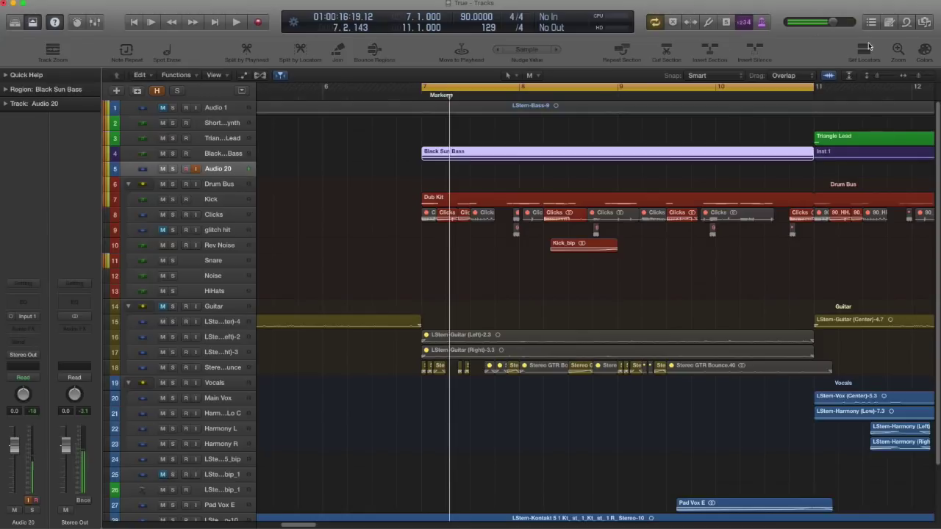
{"action": "left_click", "coordinate": [924, 23]}
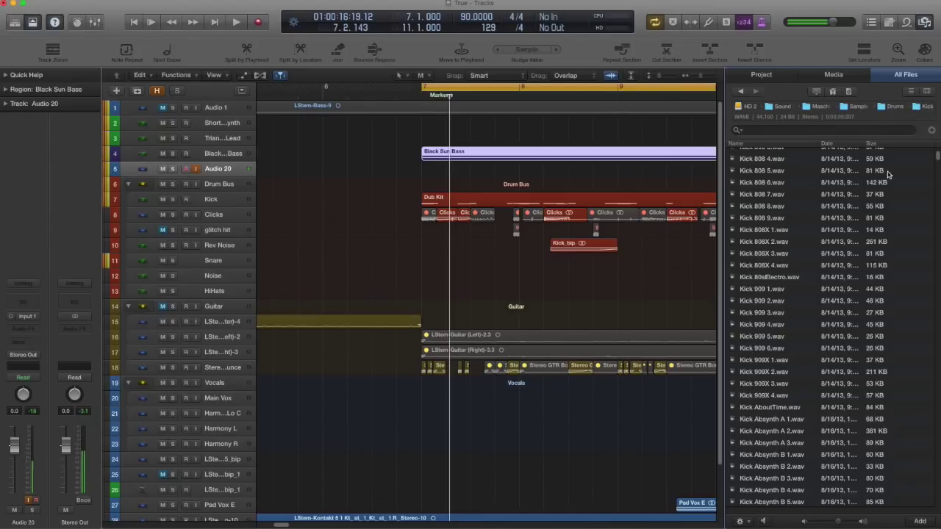
Step: Preview Kick Absynth A 1 through B 2, then place Kick Absynth B 2.wav at bar 7 on the new track
{"action": "left_click", "coordinate": [760, 420]}
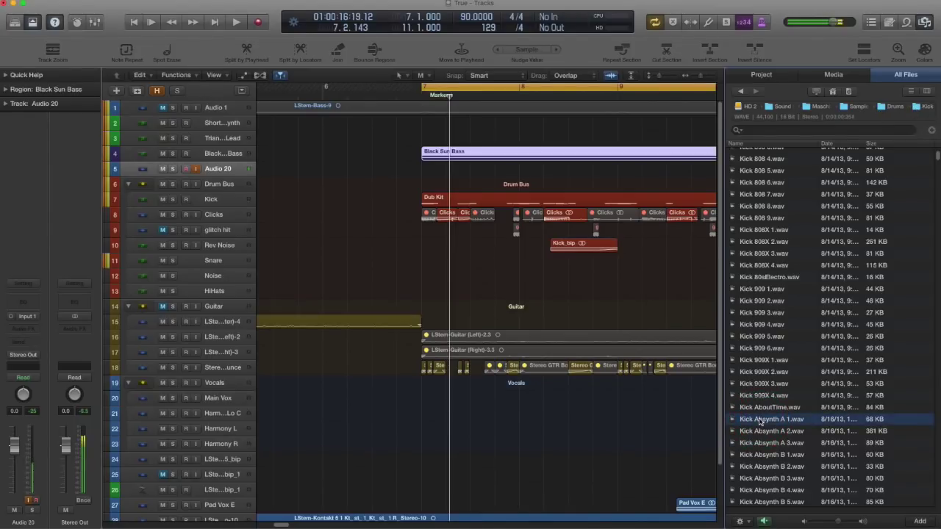
{"action": "left_click", "coordinate": [760, 431]}
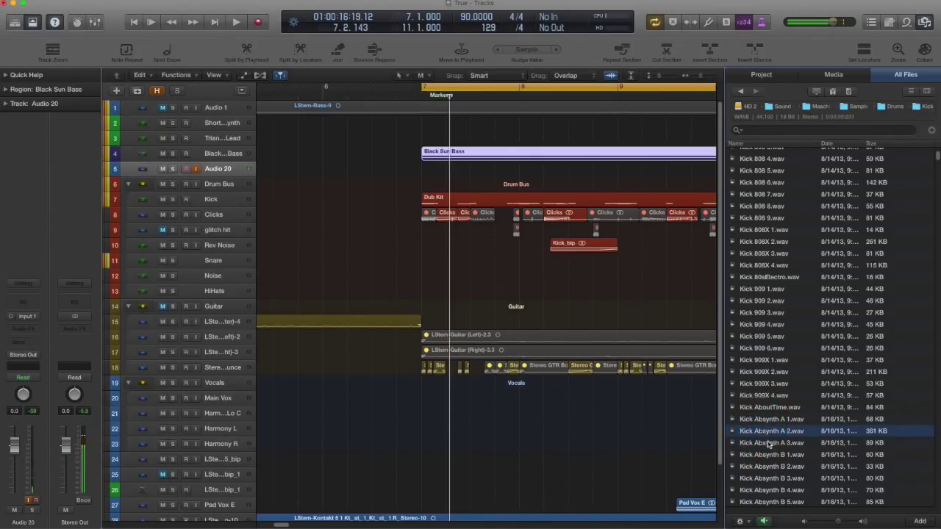
{"action": "left_click", "coordinate": [768, 444]}
{"action": "left_click", "coordinate": [768, 456]}
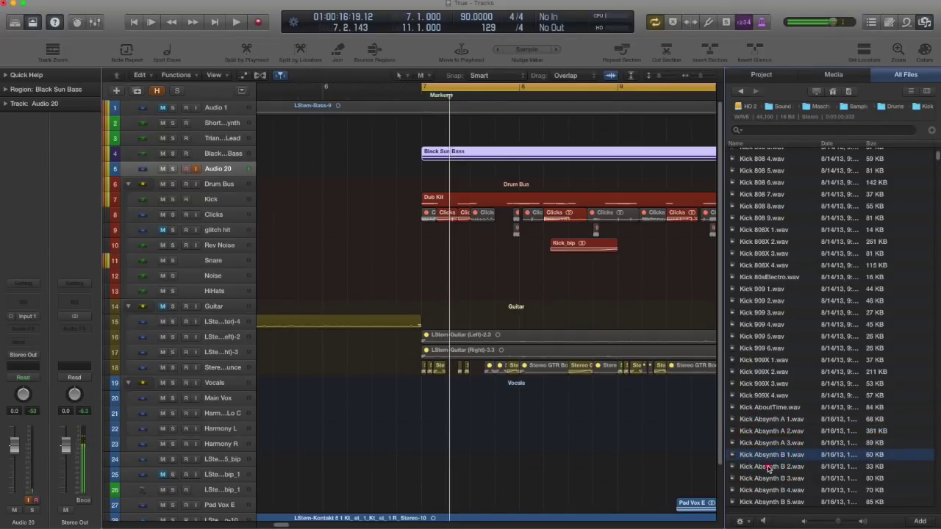
{"action": "left_click", "coordinate": [769, 467]}
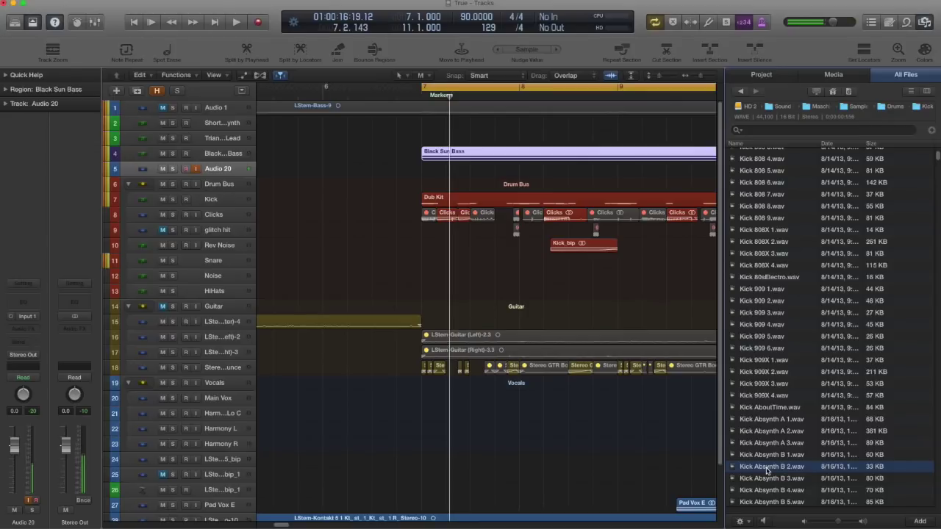
{"action": "left_click_drag", "start_coordinate": [767, 470], "coordinate": [424, 169]}
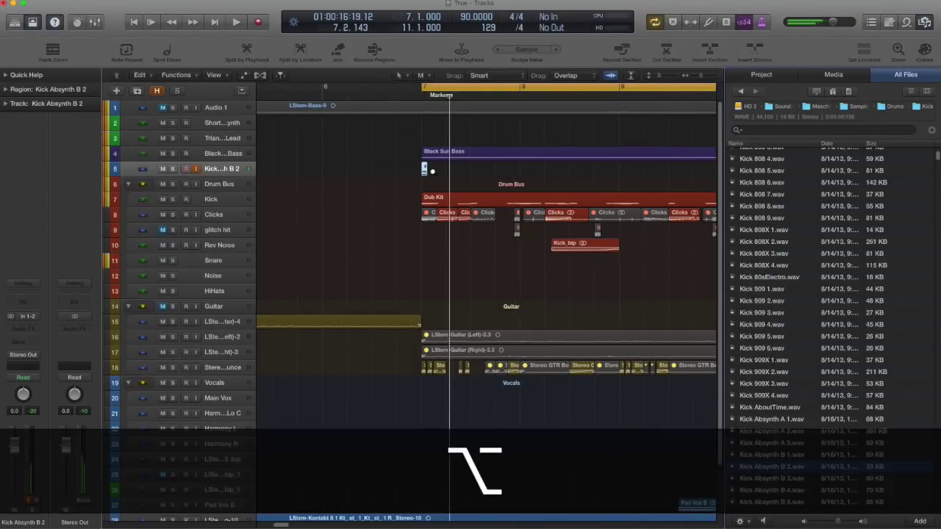
{"action": "scroll", "coordinate": [432, 177], "scroll_direction": "up", "scroll_amount": 6, "text": "alt"}
Step: Keep the grid at quarter notes and copy the kick to get four beats in bar 7
{"action": "scroll", "coordinate": [430, 168], "scroll_direction": "down", "scroll_amount": 3, "text": "alt"}
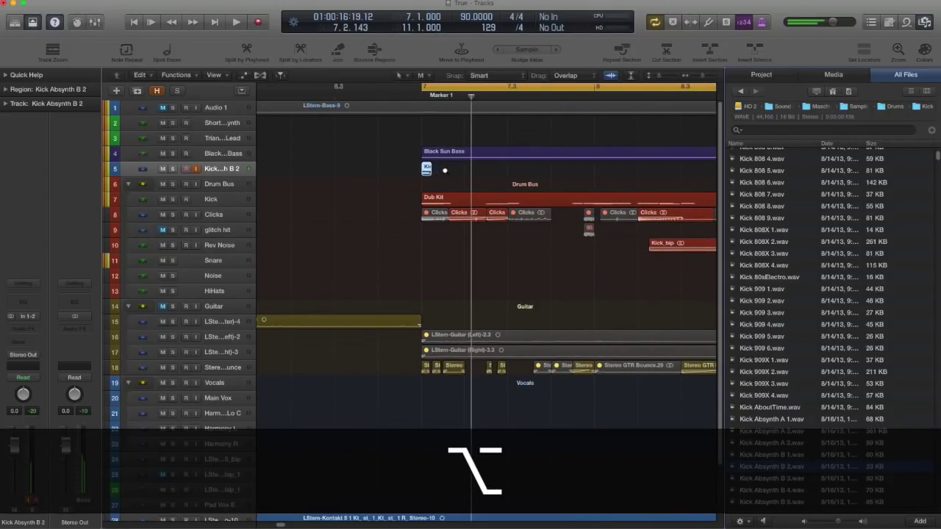
{"action": "scroll", "coordinate": [492, 175], "scroll_direction": "down", "scroll_amount": 4, "text": "alt"}
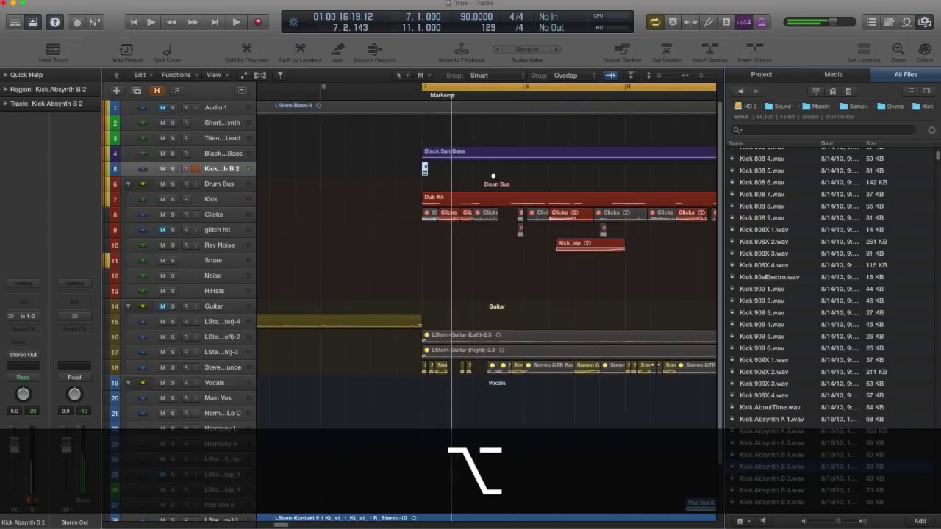
{"action": "left_click", "coordinate": [519, 28]}
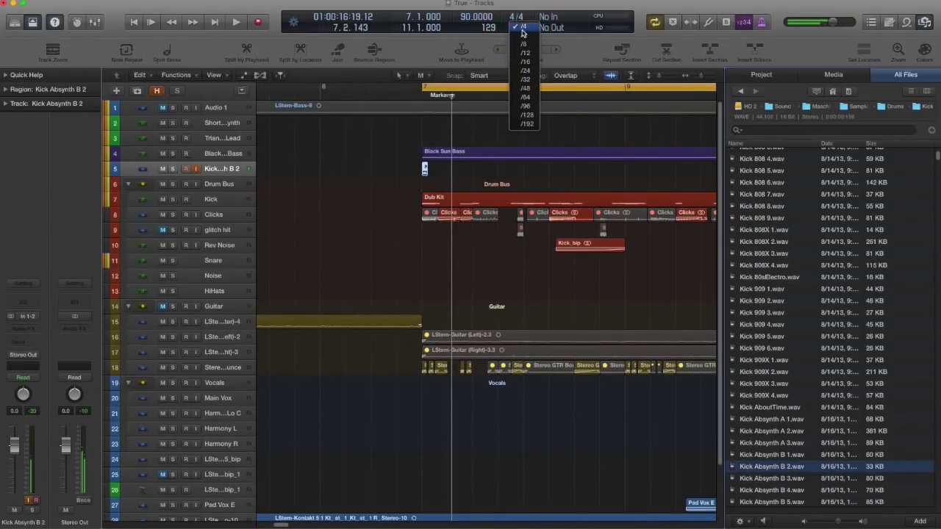
{"action": "left_click", "coordinate": [525, 28]}
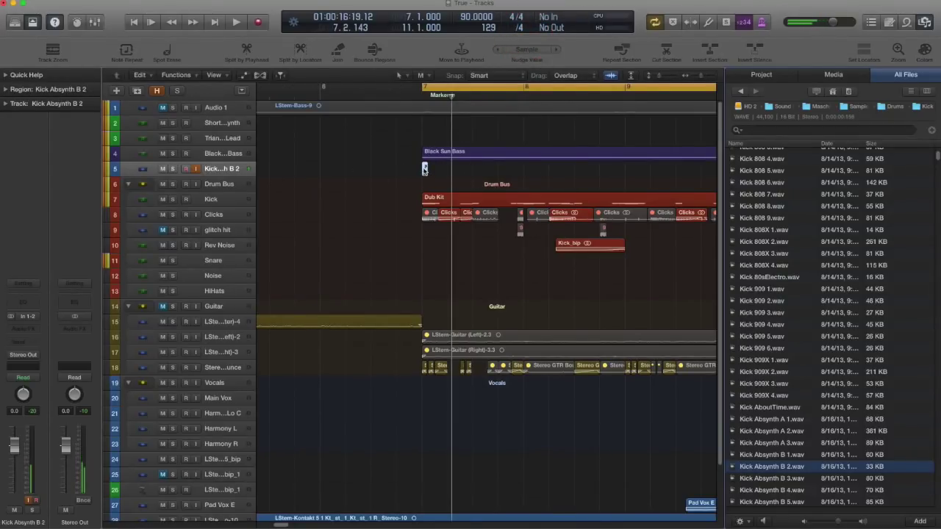
{"action": "left_click_drag", "start_coordinate": [424, 168], "coordinate": [500, 170]}
{"action": "left_click", "coordinate": [424, 170], "text": "shift"}
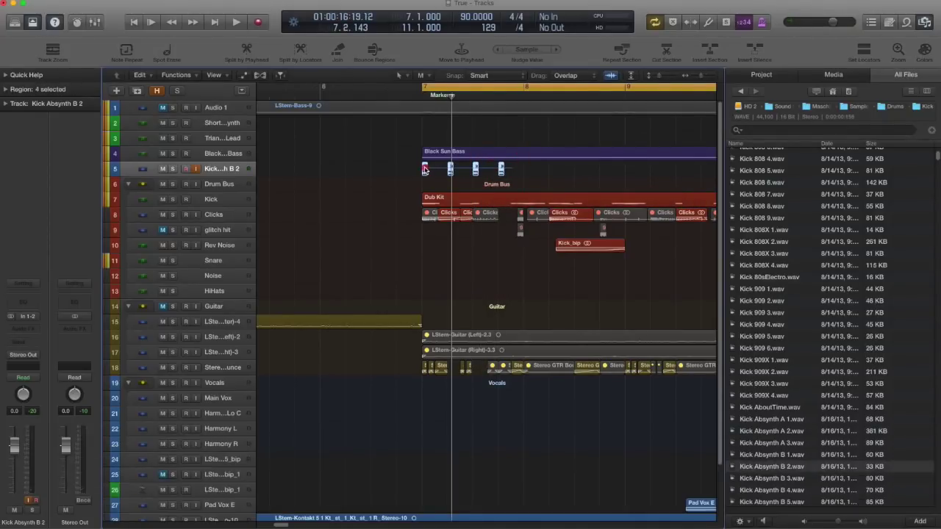
Step: Duplicate the bar-7 kicks into the following bars through bar 10 and audition them
{"action": "left_click_drag", "start_coordinate": [424, 169], "coordinate": [520, 170]}
{"action": "scroll", "coordinate": [526, 172], "scroll_direction": "right", "scroll_amount": 5}
{"action": "scroll", "coordinate": [530, 172], "scroll_direction": "right", "scroll_amount": 5}
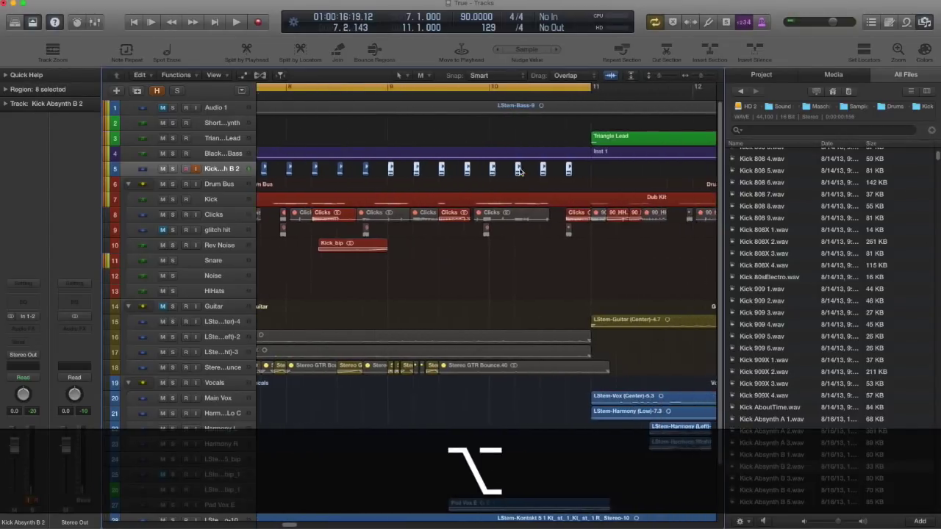
{"action": "scroll", "coordinate": [544, 175], "scroll_direction": "left", "scroll_amount": 2}
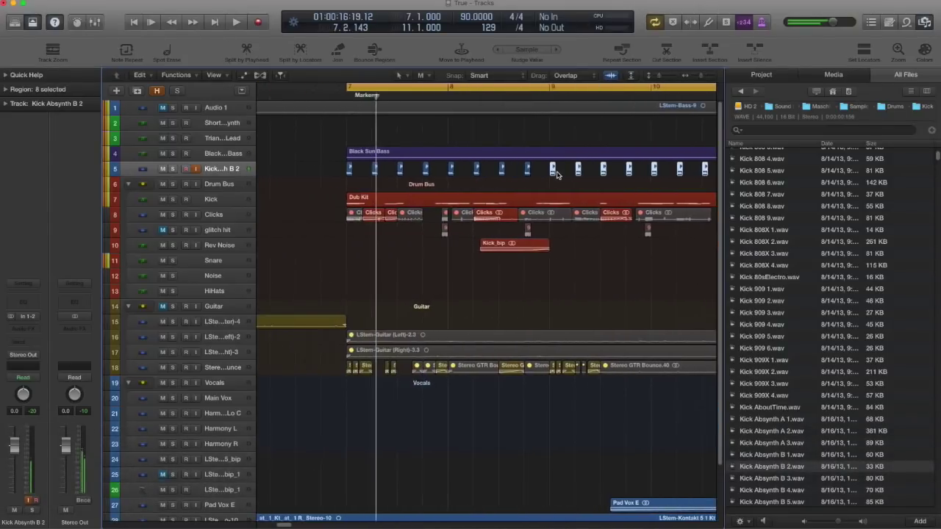
{"action": "key", "text": "space"}
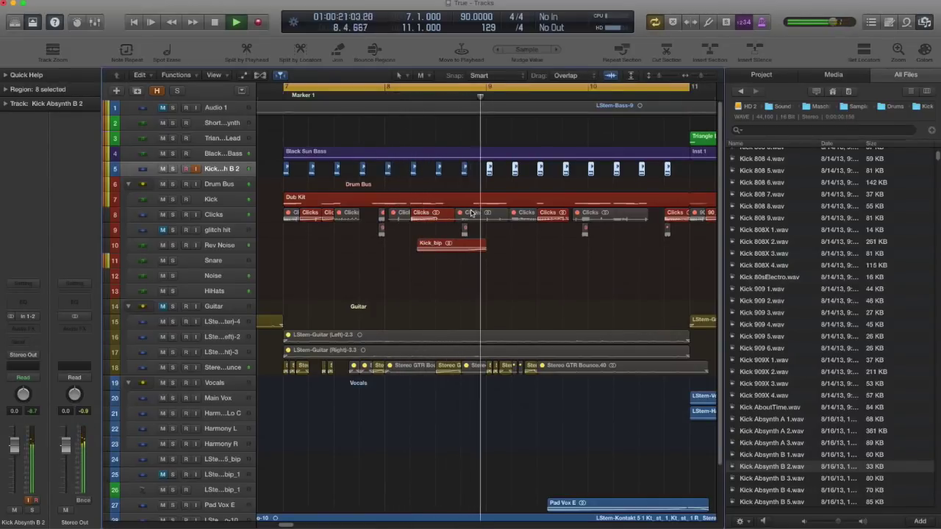
{"action": "key", "text": "space"}
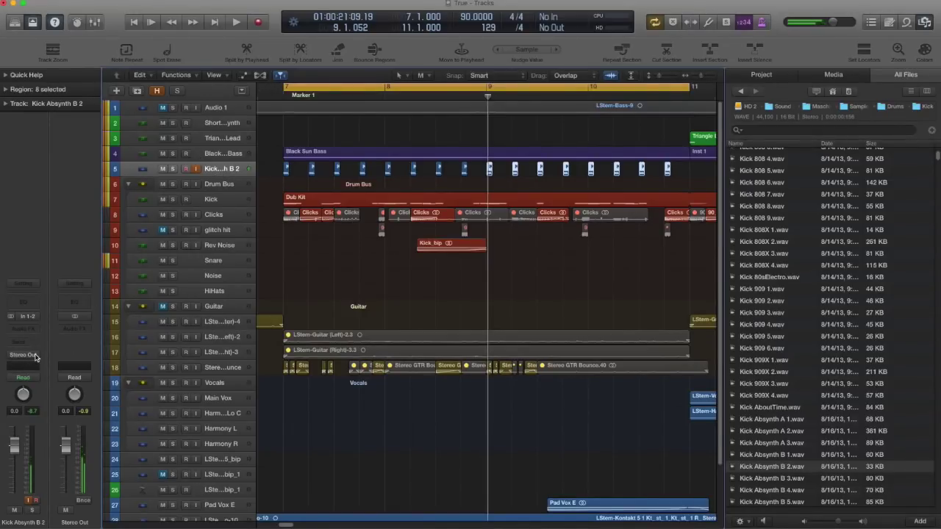
Step: Route the kick track to No Output, confirm it is silent, then select Black Sun Bass
{"action": "left_click", "coordinate": [35, 357]}
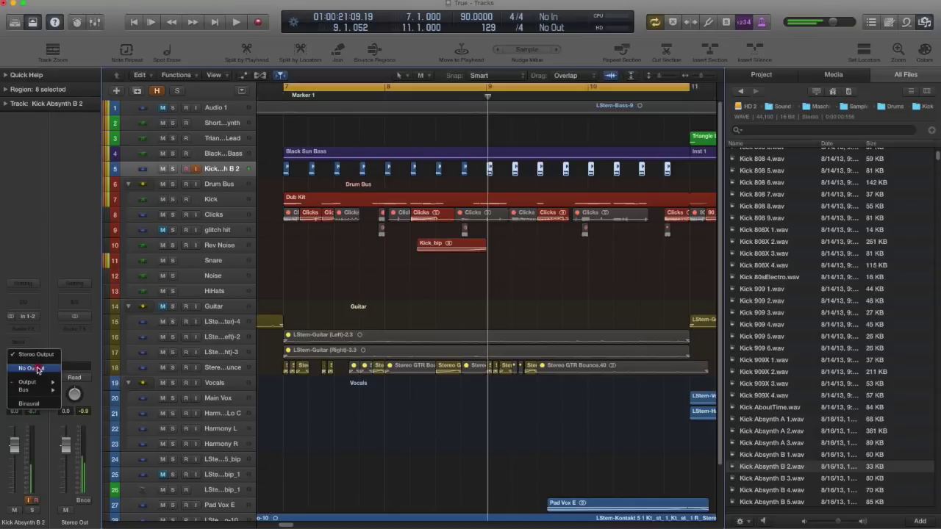
{"action": "left_click", "coordinate": [38, 370]}
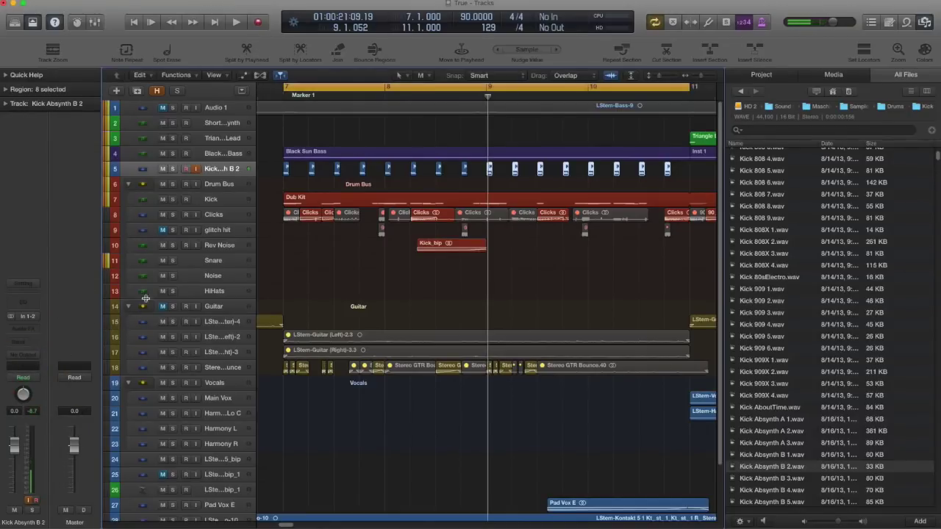
{"action": "key", "text": "space"}
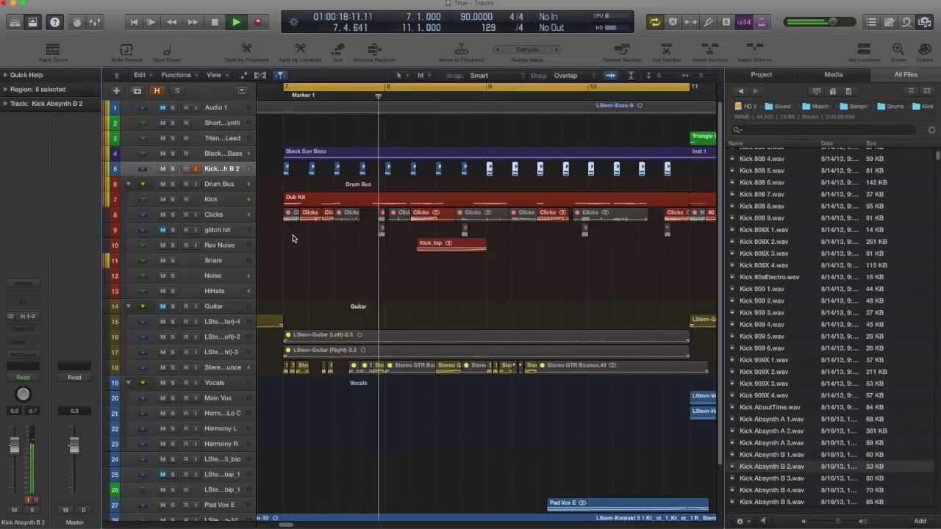
{"action": "key", "text": "space"}
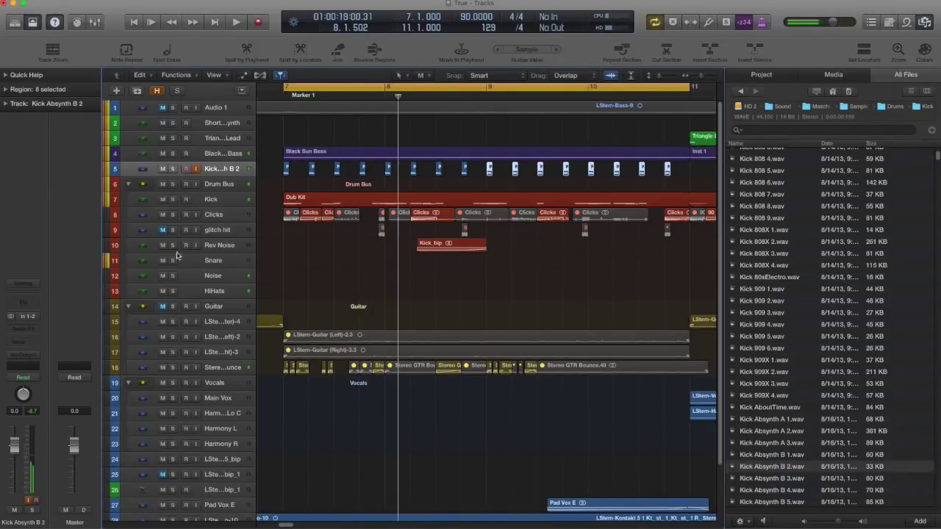
{"action": "left_click", "coordinate": [215, 155]}
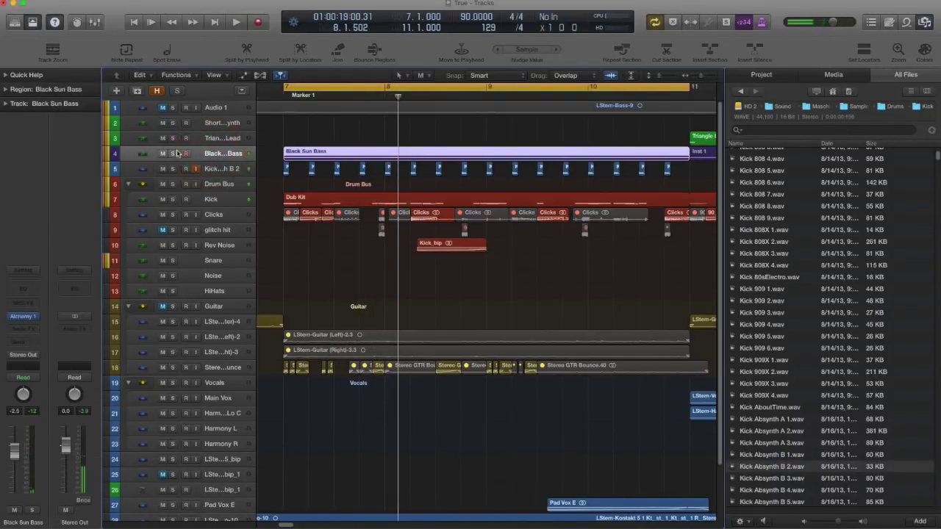
Step: Insert a Dynamics > Compressor on the Black Sun Bass channel and bring its window fully onscreen
{"action": "left_click", "coordinate": [36, 326]}
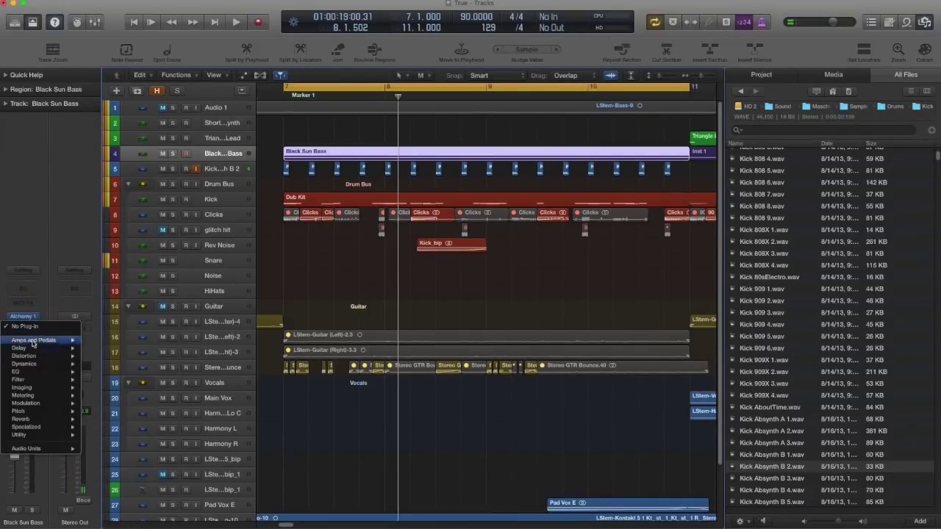
{"action": "mouse_move", "coordinate": [41, 372]}
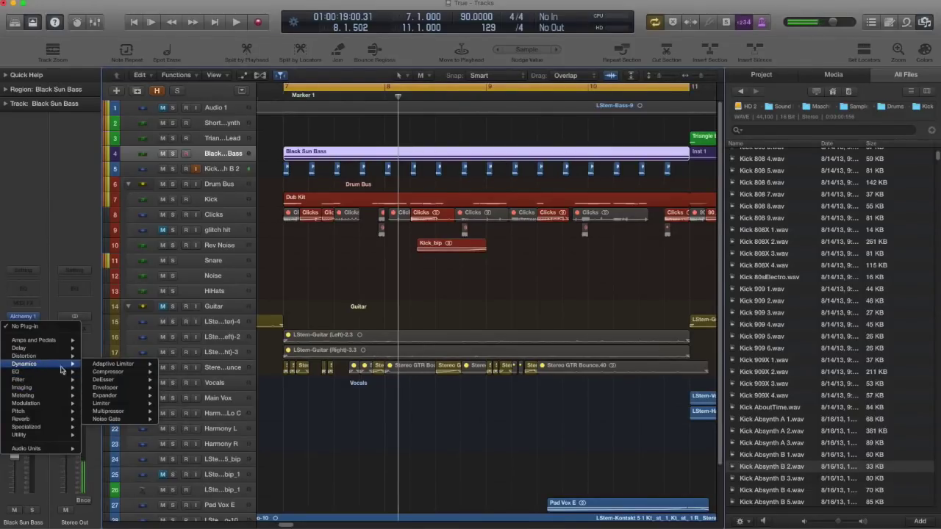
{"action": "left_click", "coordinate": [107, 372]}
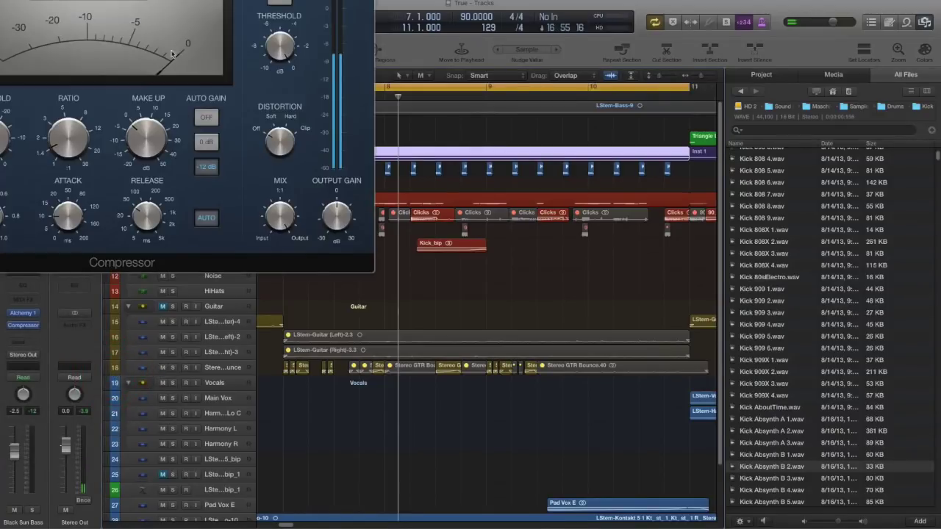
{"action": "left_click_drag", "start_coordinate": [172, 54], "coordinate": [471, 91]}
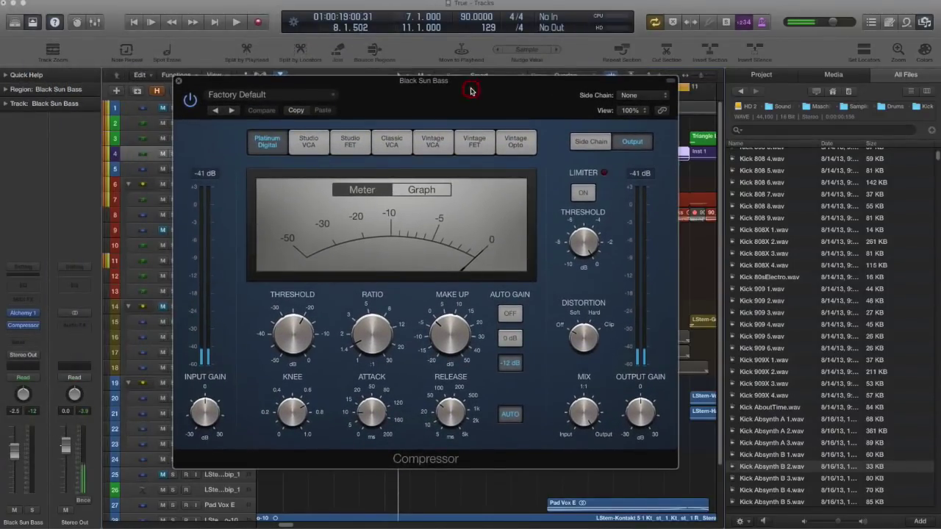
{"action": "left_click", "coordinate": [662, 97]}
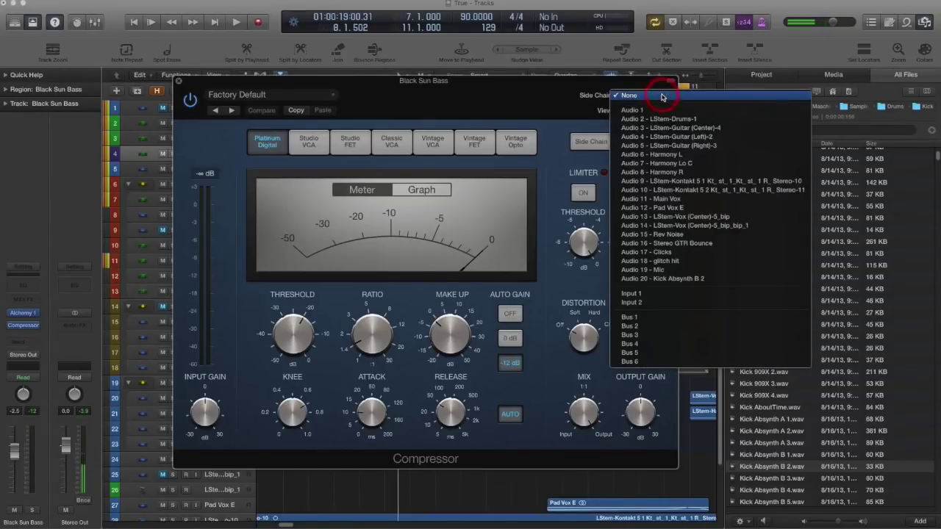
Step: Set the compressor's side-chain source to Audio 20 - Kick Absynth B 2
{"action": "left_click", "coordinate": [677, 282]}
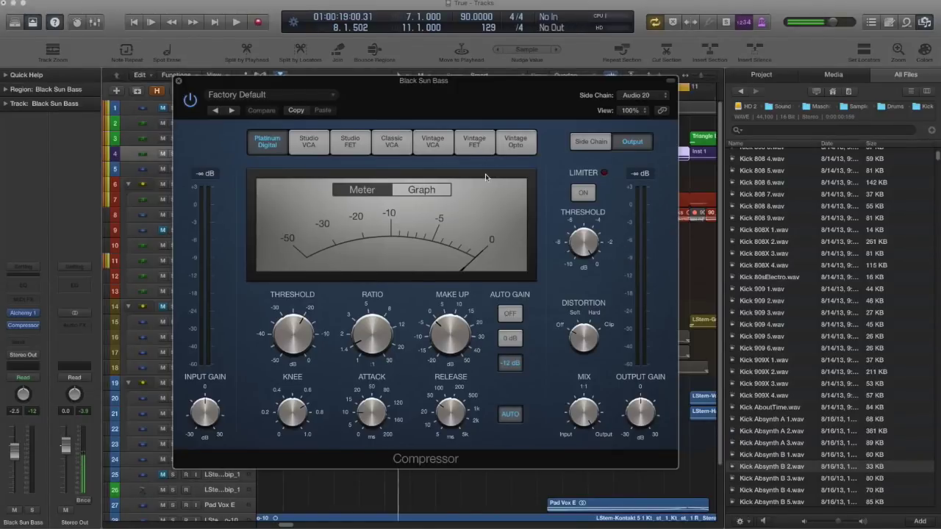
{"action": "key", "text": "space"}
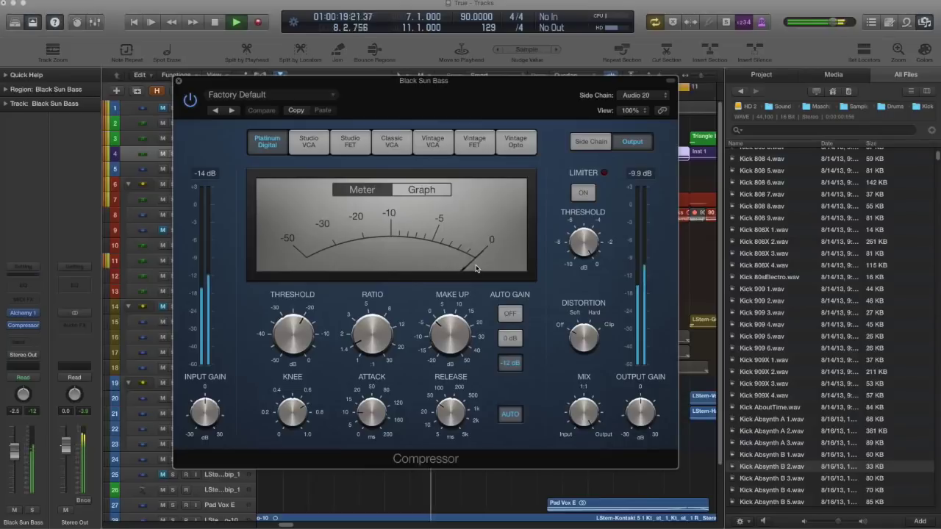
{"action": "key", "text": "space"}
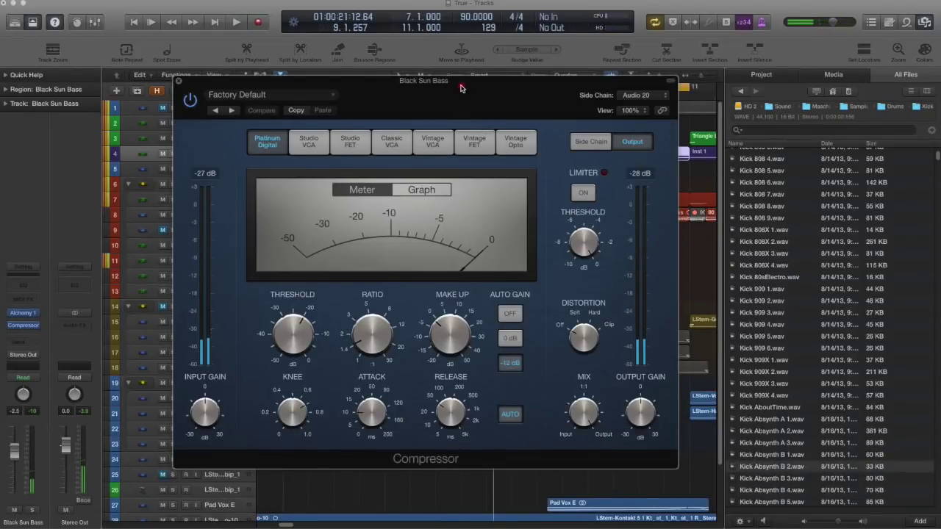
{"action": "left_click_drag", "start_coordinate": [460, 88], "coordinate": [461, 101]}
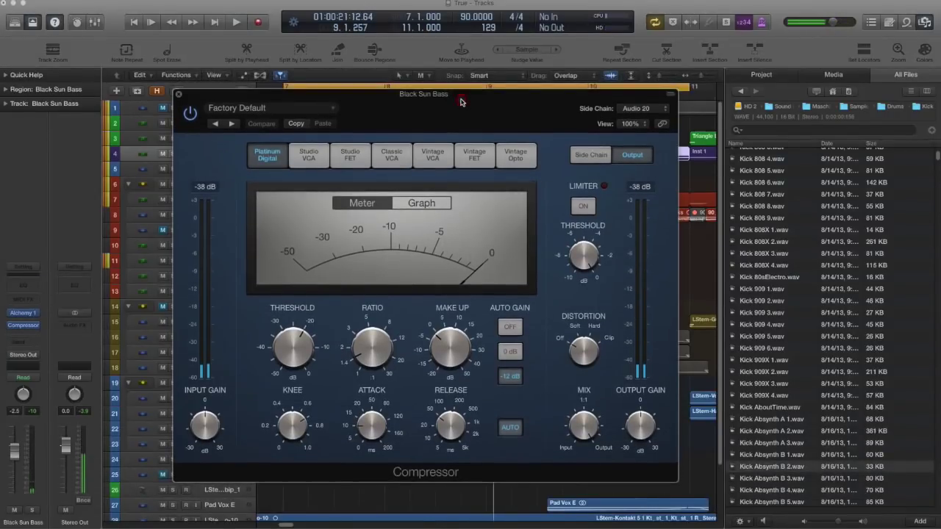
{"action": "left_click", "coordinate": [476, 156]}
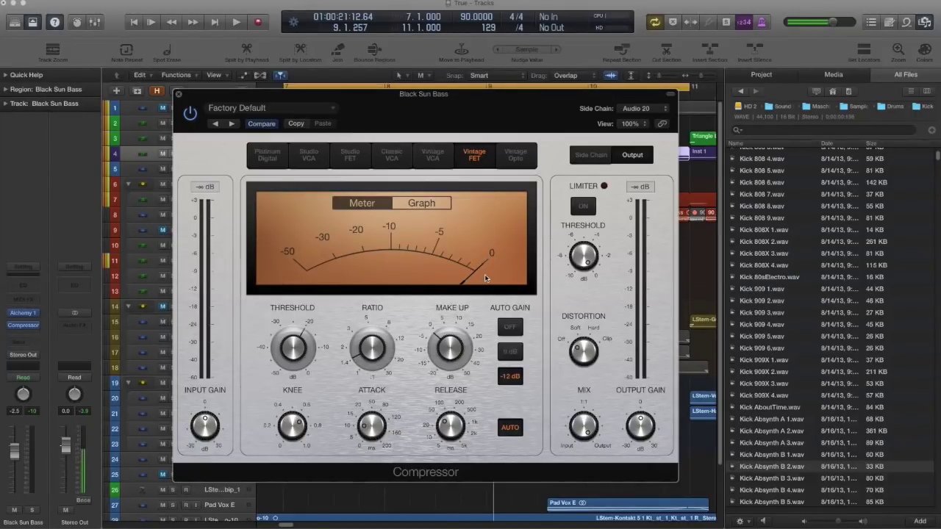
Step: Play the song to hear the Vintage FET compressor model on the bass
{"action": "key", "text": "space"}
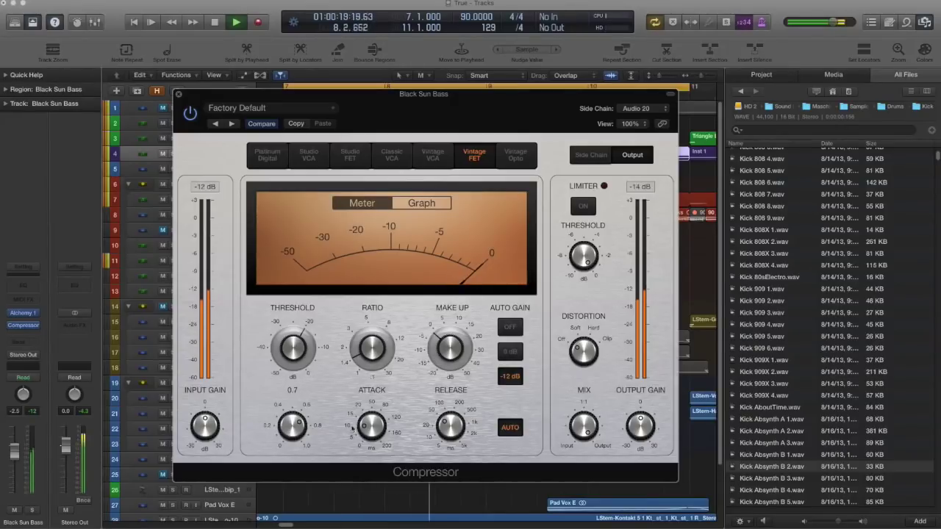
Step: Lower the compressor threshold to about -22.6 dB
{"action": "mouse_move", "coordinate": [299, 356]}
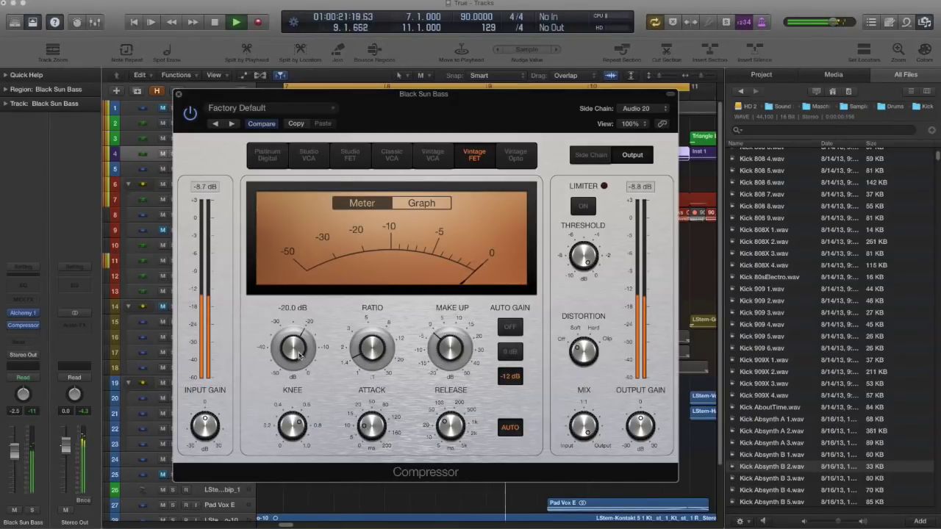
{"action": "left_click_drag", "start_coordinate": [299, 355], "coordinate": [294, 430]}
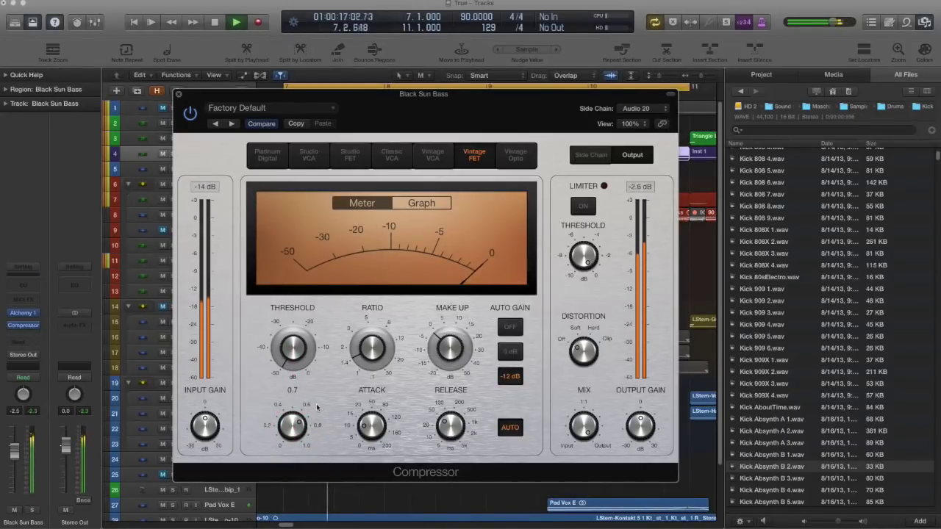
{"action": "mouse_move", "coordinate": [385, 365]}
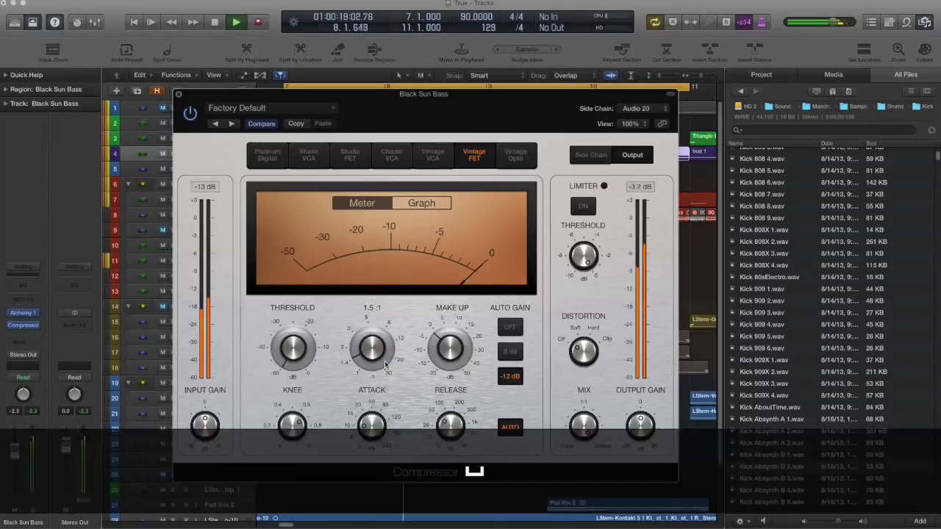
{"action": "key", "text": "space"}
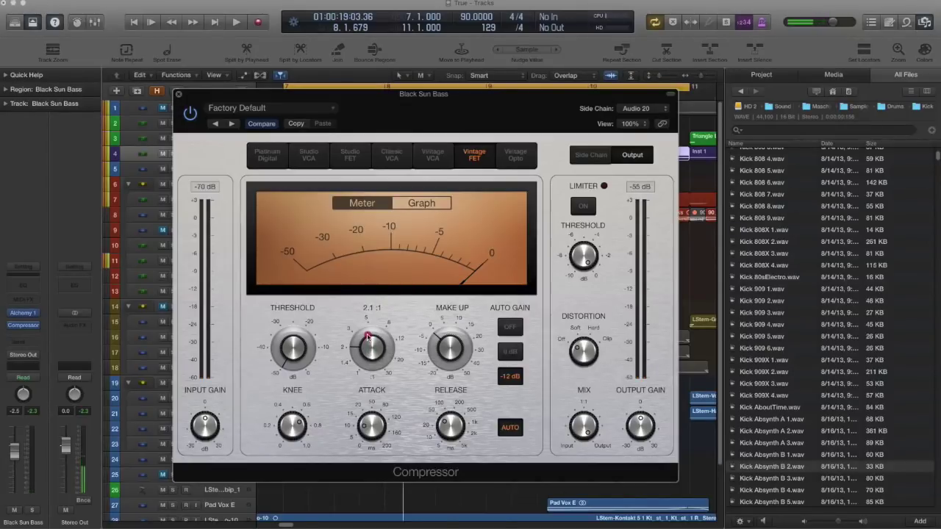
{"action": "mouse_move", "coordinate": [444, 340]}
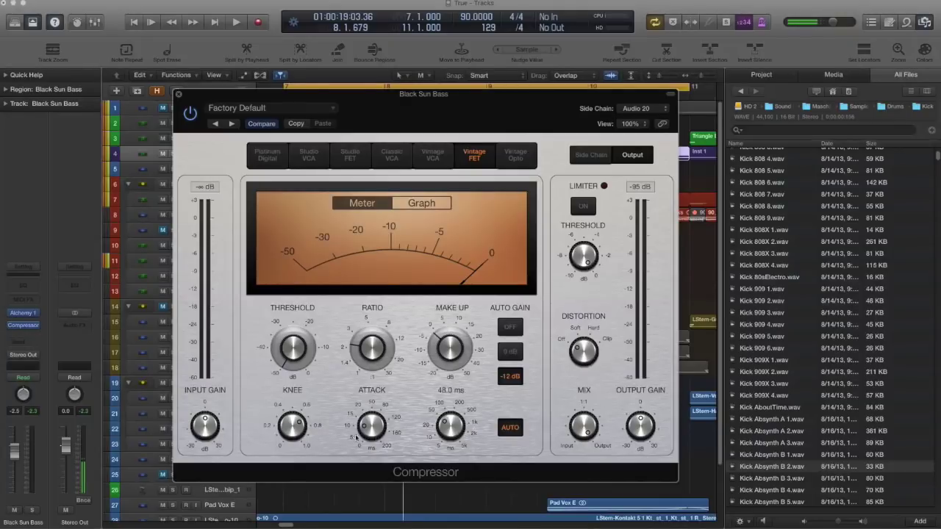
{"action": "mouse_move", "coordinate": [371, 435]}
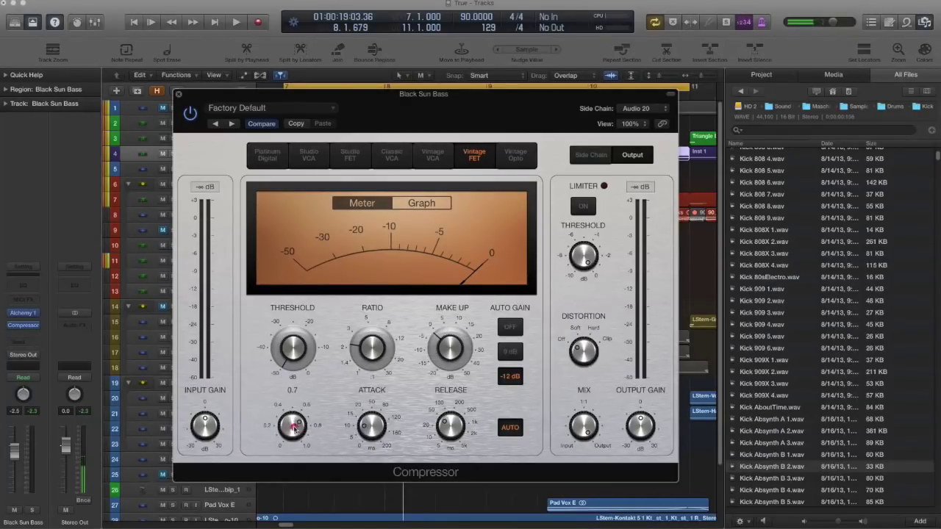
{"action": "left_click", "coordinate": [292, 435]}
Step: Audition and turn the output gain down to -12 dB, then begin lengthening the release
{"action": "key", "text": "space"}
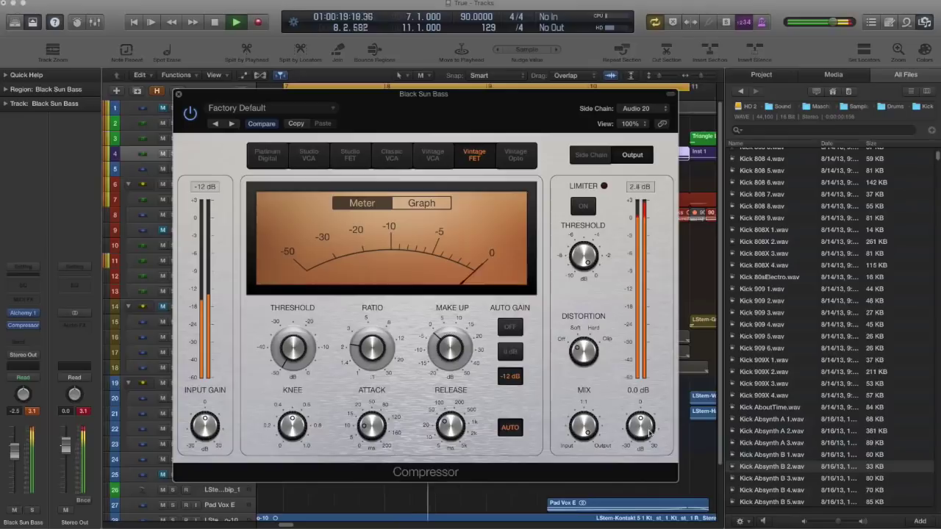
{"action": "left_click_drag", "start_coordinate": [641, 425], "coordinate": [641, 435]}
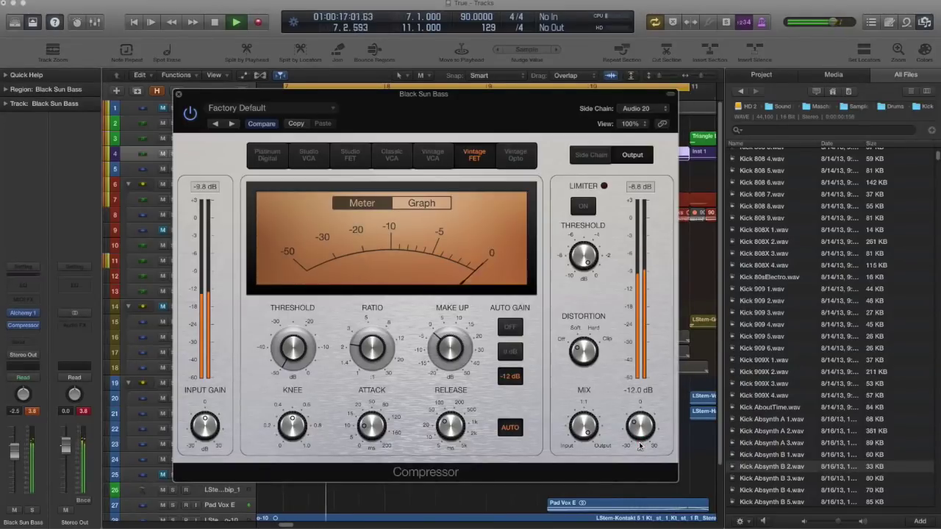
{"action": "left_click", "coordinate": [640, 444]}
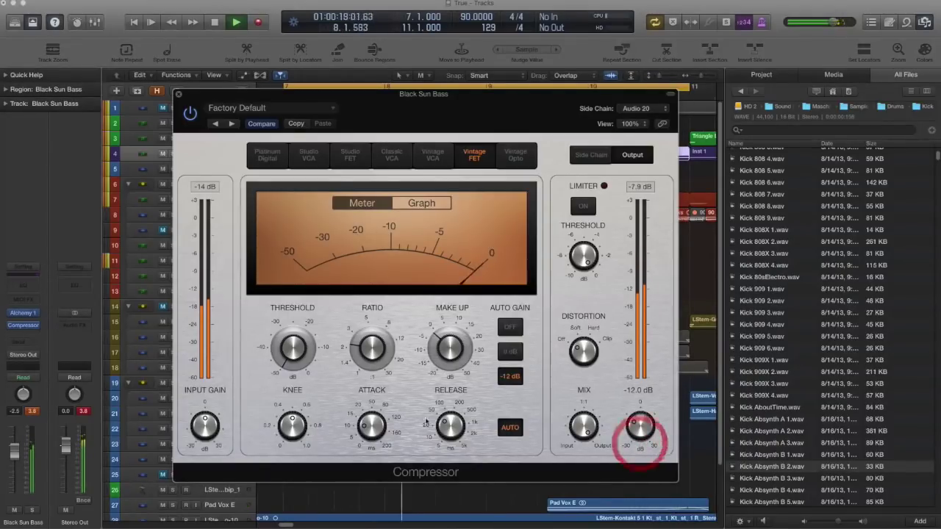
{"action": "mouse_move", "coordinate": [440, 435]}
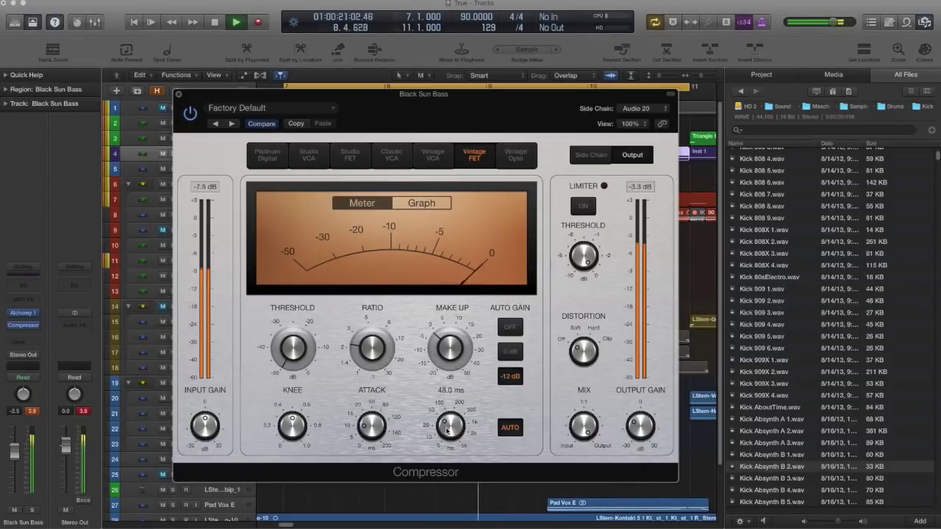
{"action": "left_click_drag", "start_coordinate": [447, 433], "coordinate": [440, 404]}
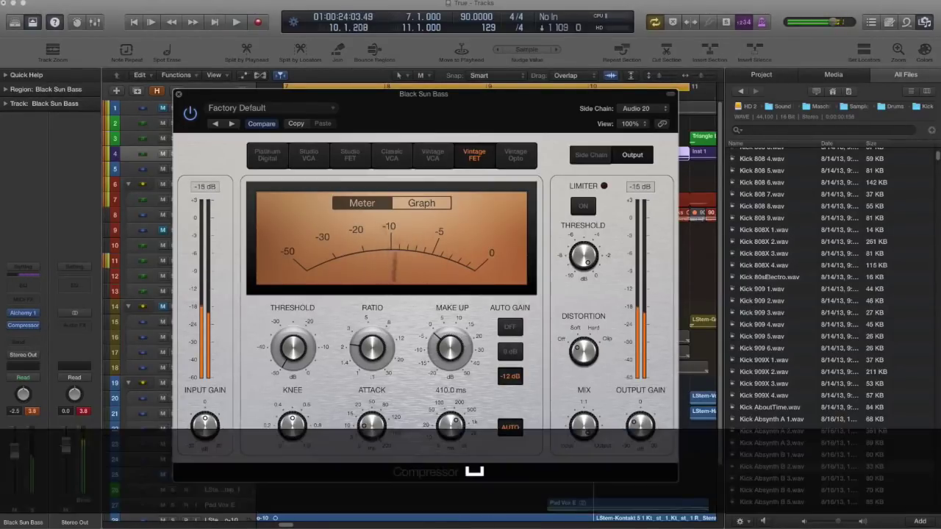
Step: Move the compressor window to the right and down
{"action": "left_click_drag", "start_coordinate": [376, 110], "coordinate": [491, 122]}
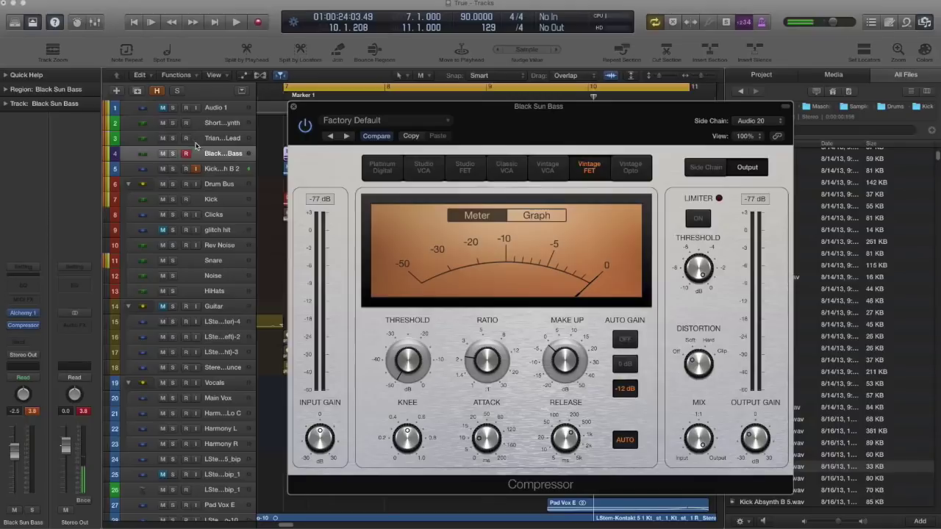
Step: Audition the soloed bass, then raise the compressor attack from 10 ms to 200 ms
{"action": "left_click", "coordinate": [174, 156]}
{"action": "key", "text": "space"}
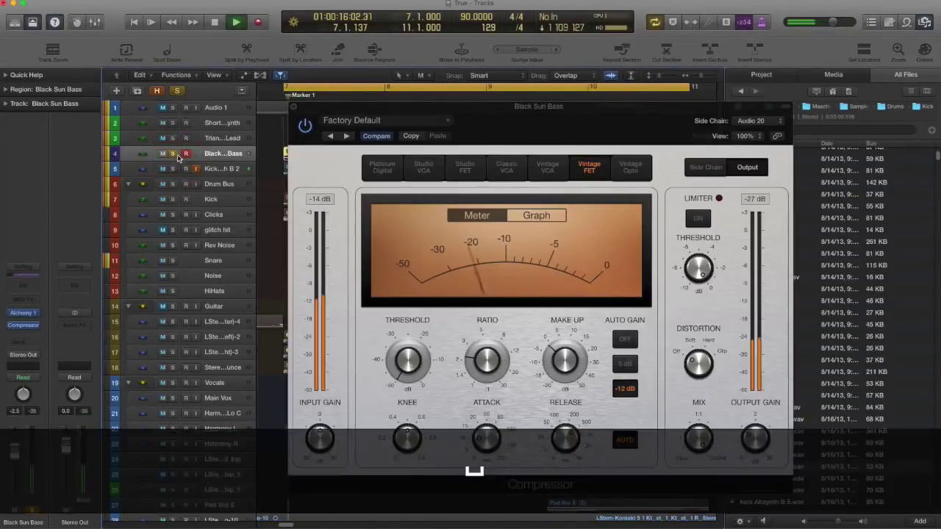
{"action": "mouse_move", "coordinate": [497, 420]}
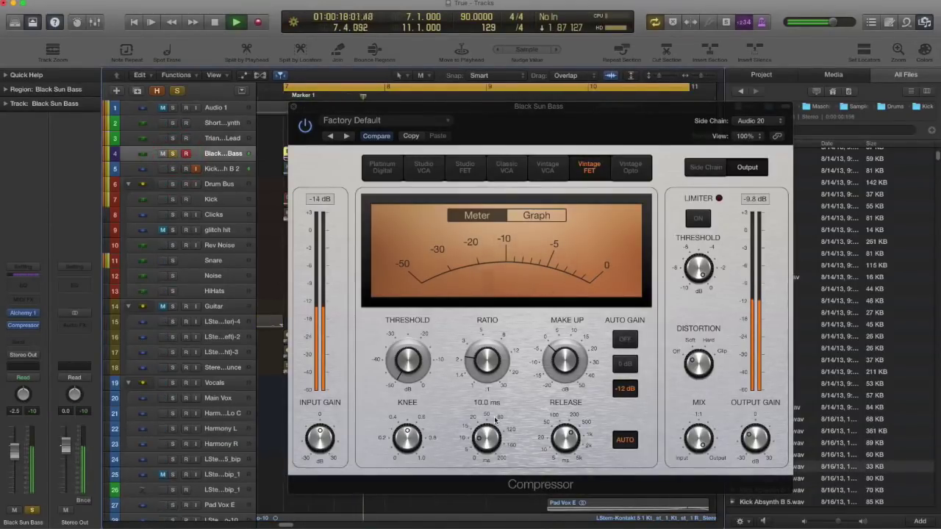
{"action": "left_click", "coordinate": [173, 157]}
{"action": "key", "text": "space"}
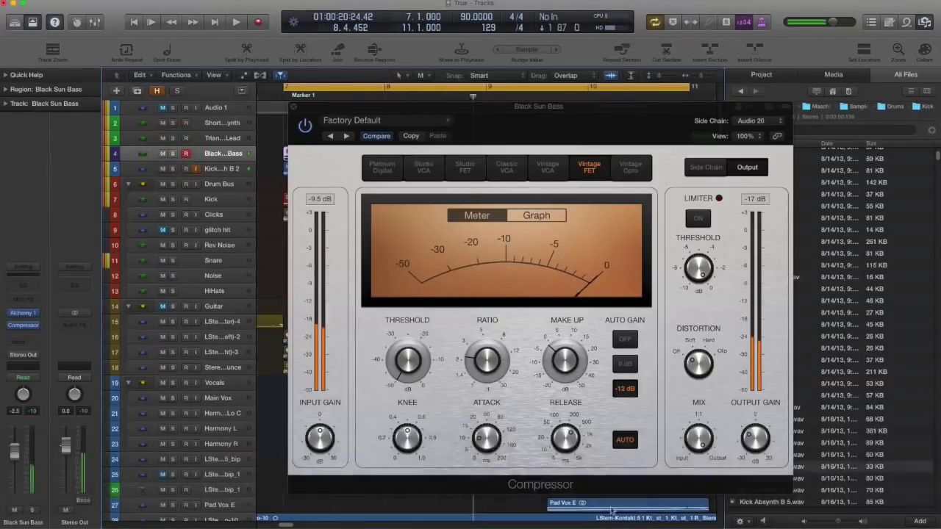
{"action": "mouse_move", "coordinate": [449, 435]}
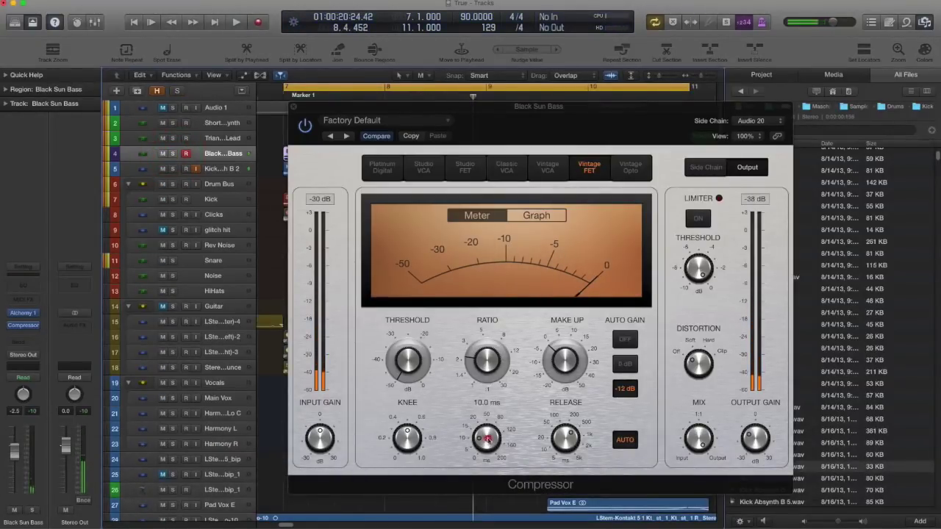
{"action": "left_click_drag", "start_coordinate": [487, 439], "coordinate": [485, 402]}
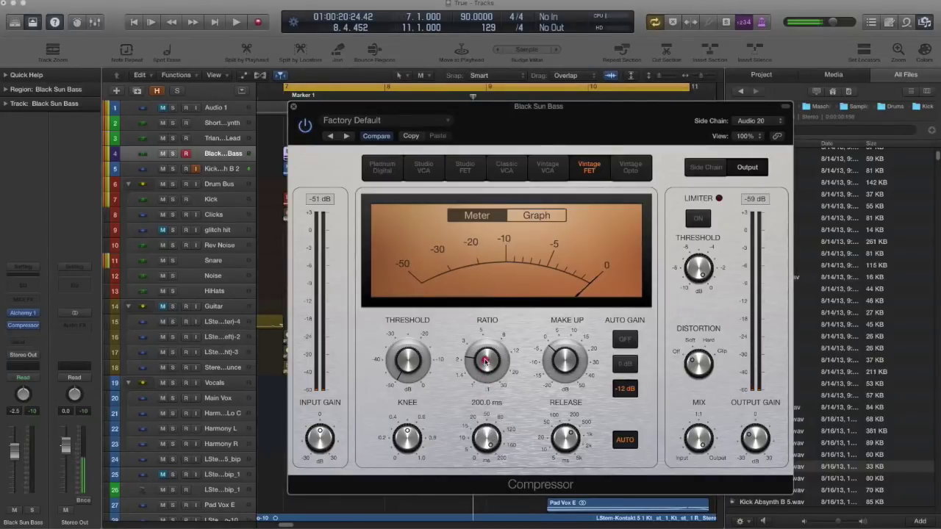
{"action": "left_click_drag", "start_coordinate": [485, 350], "coordinate": [486, 348]}
Step: Solo and play the bass again to hear the 200 ms attack, then unsolo it
{"action": "left_click", "coordinate": [175, 155]}
{"action": "key", "text": "space"}
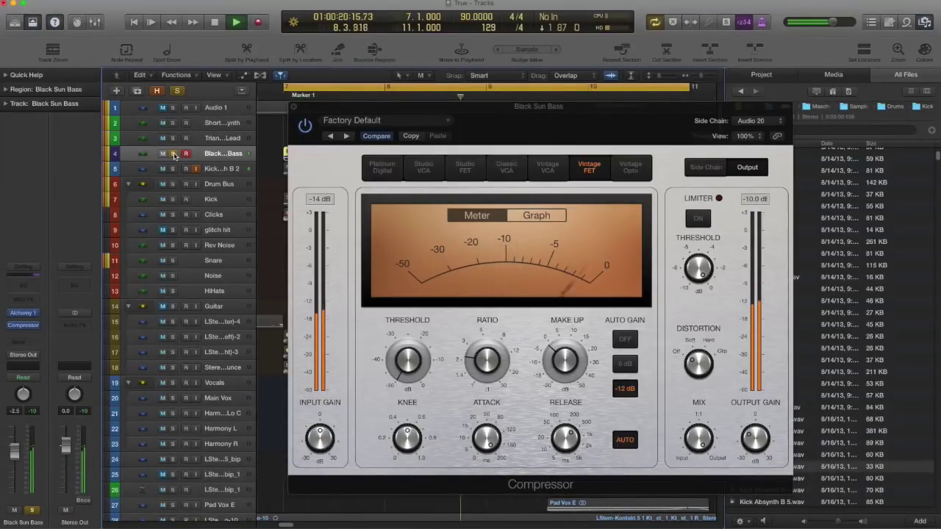
{"action": "key", "text": "space"}
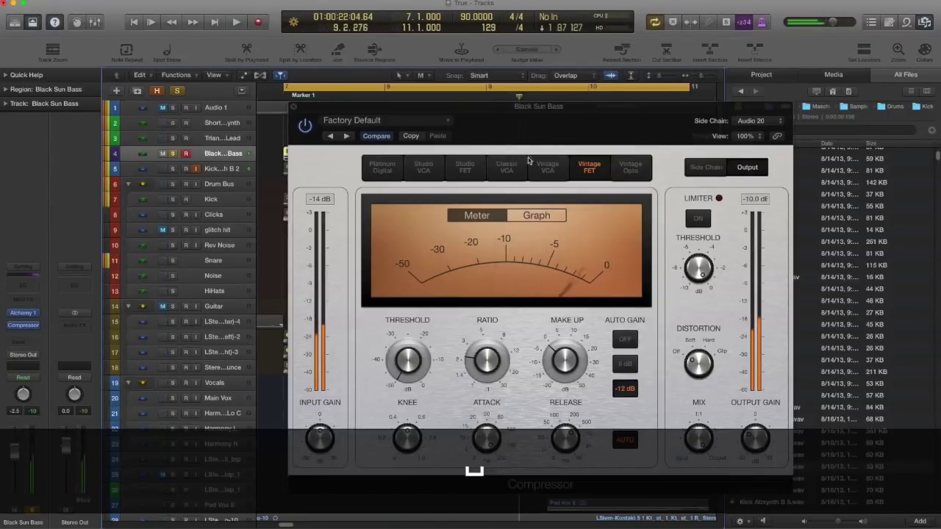
{"action": "left_click", "coordinate": [173, 152]}
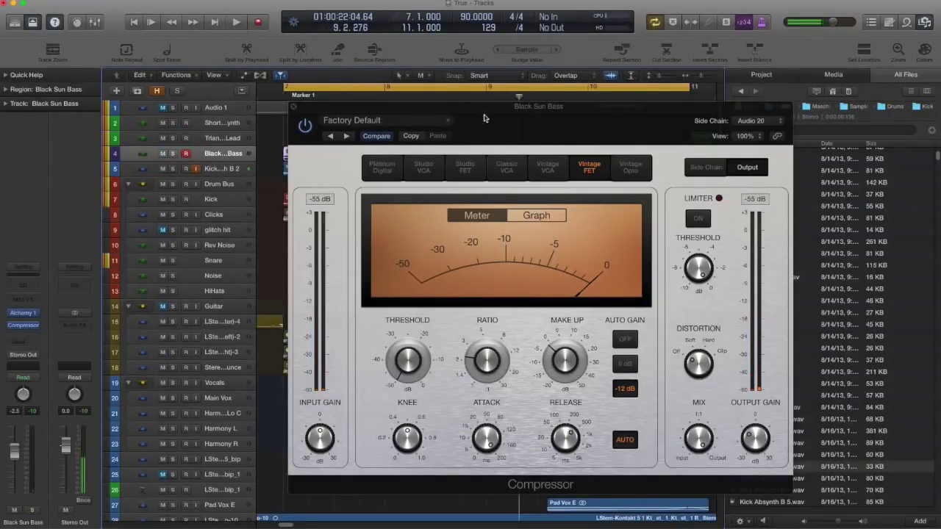
{"action": "left_click_drag", "start_coordinate": [483, 118], "coordinate": [450, 141]}
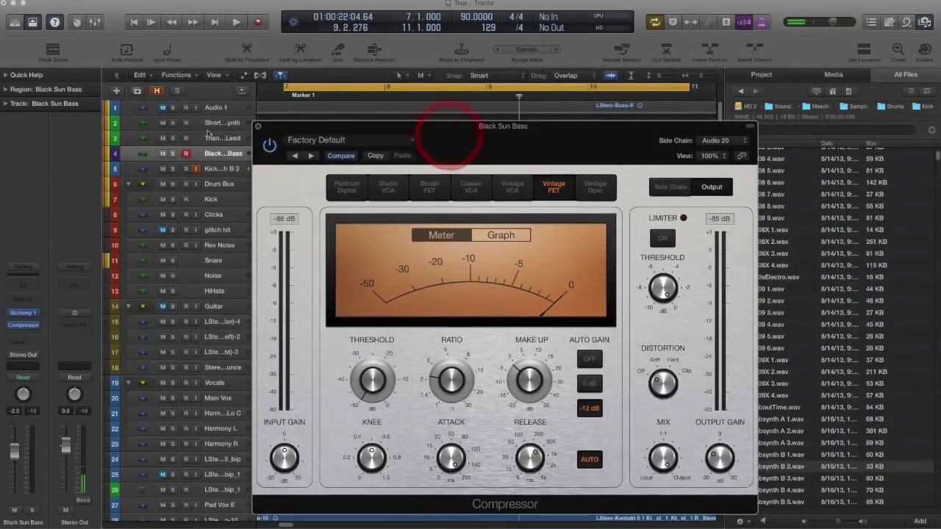
Step: Close the bass compressor window, hide the file browser, and play then stop the song
{"action": "left_click", "coordinate": [257, 128]}
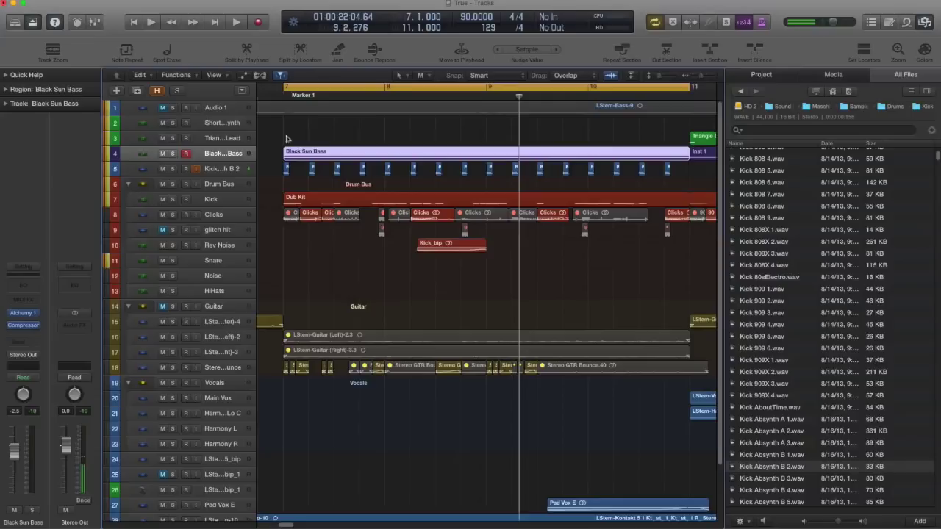
{"action": "key", "text": "space"}
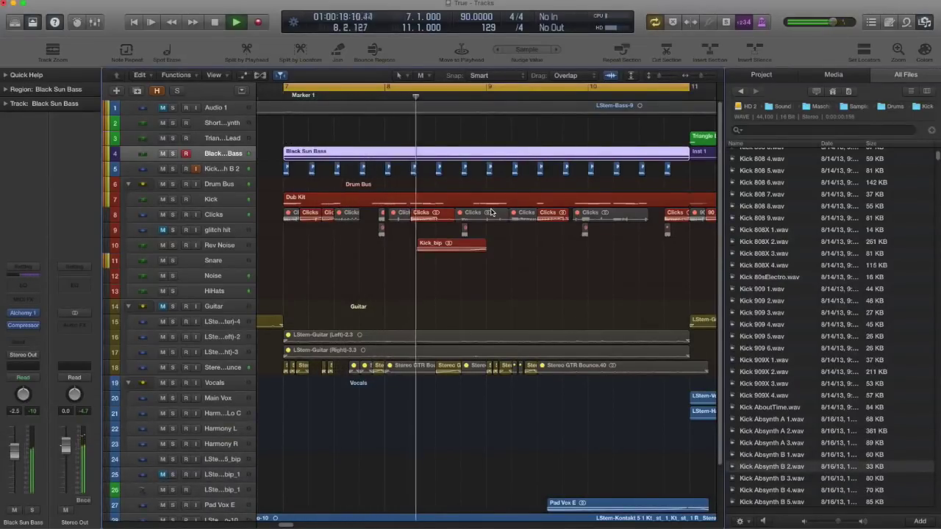
{"action": "left_click", "coordinate": [923, 23]}
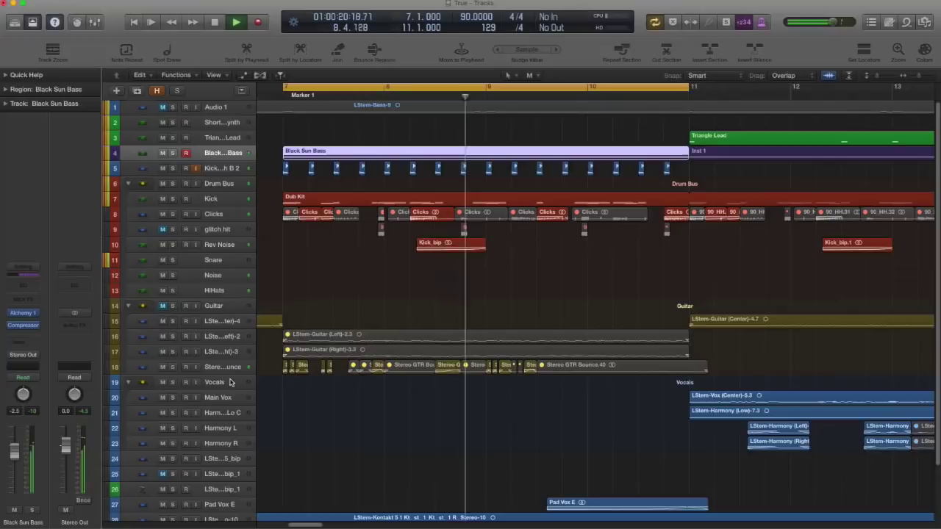
{"action": "key", "text": "space"}
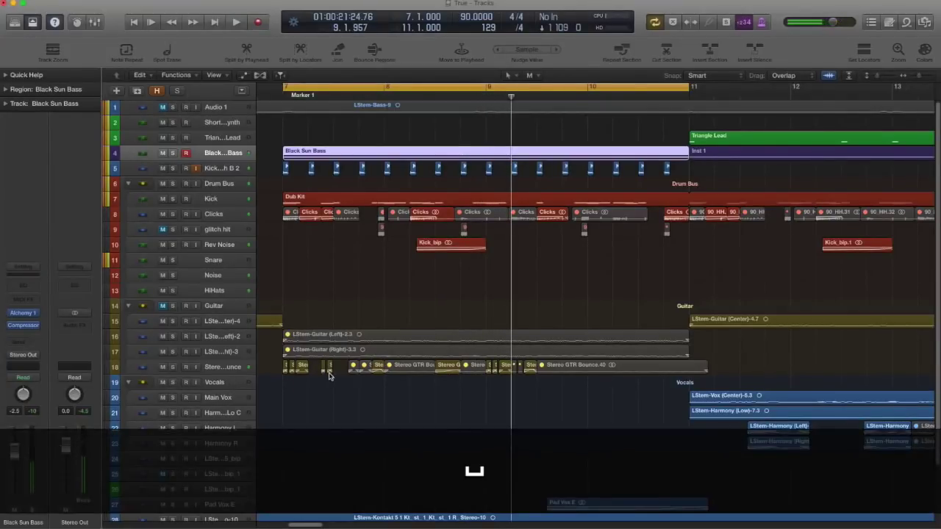